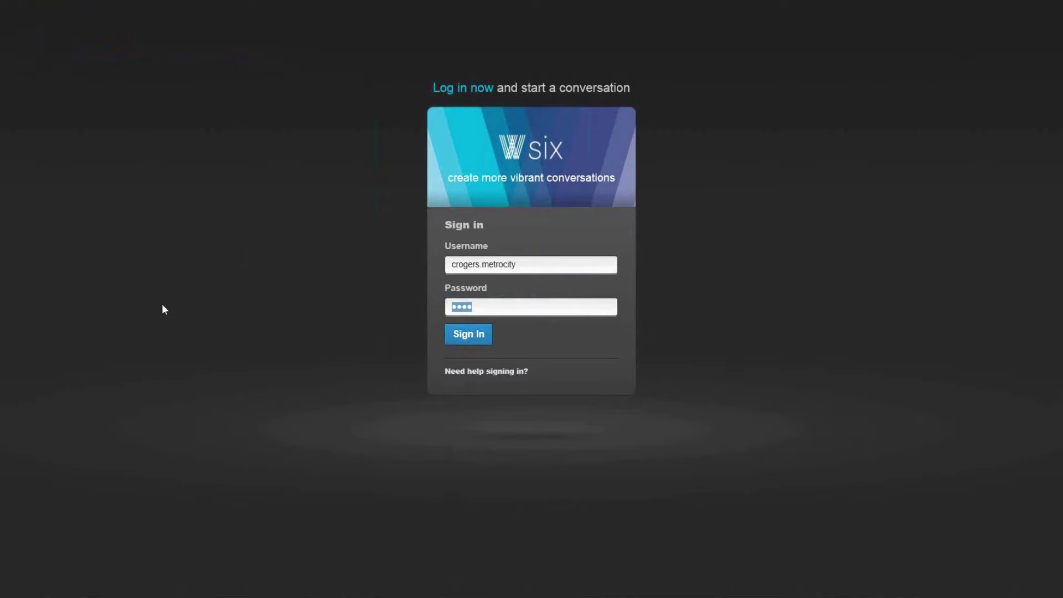
Step: Sign in to Whispir with the already entered username and password
click(472, 338)
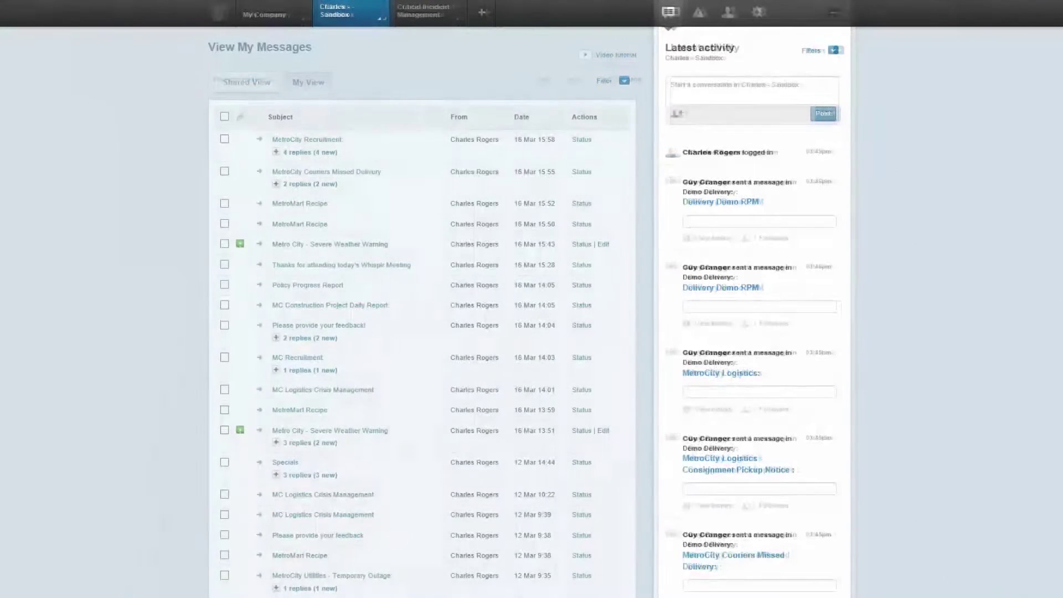
Step: Open the workspace menu and complete the Steak Night entry in the CSV spreadsheet
click(349, 14)
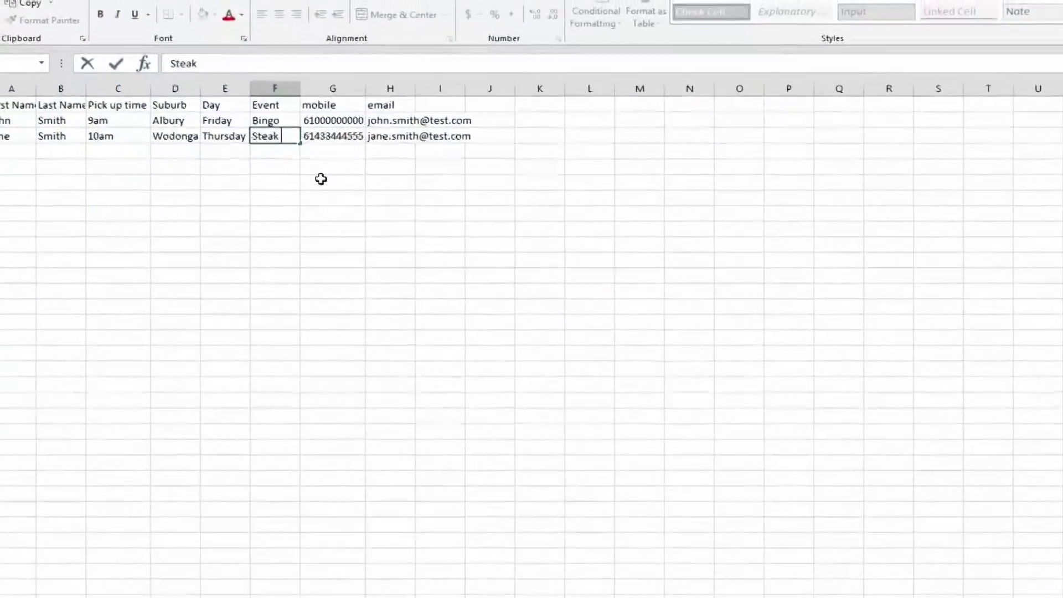
text(Nig)
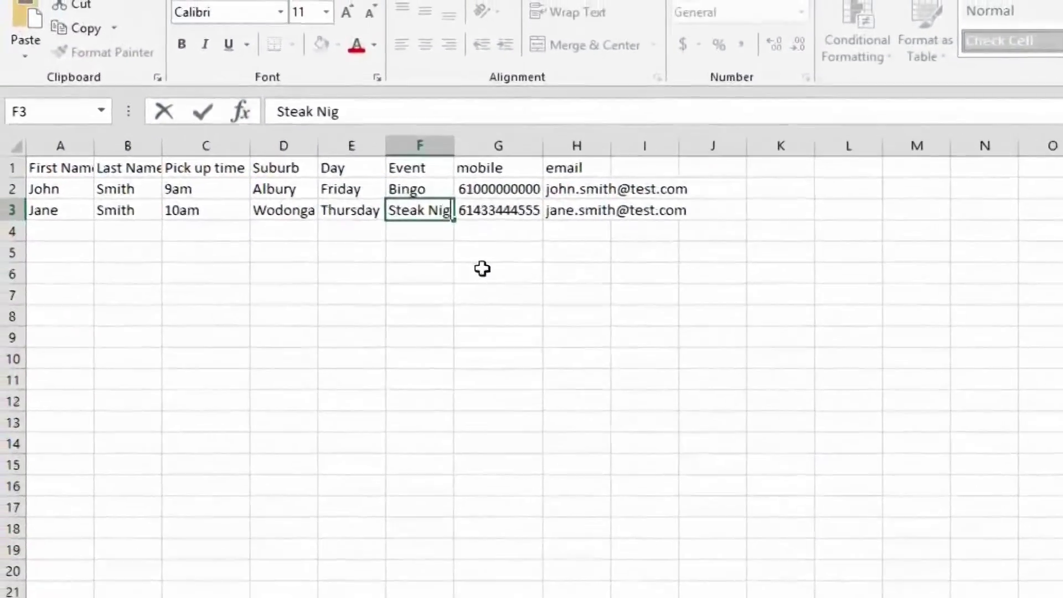
text(ht)
key(Tab)
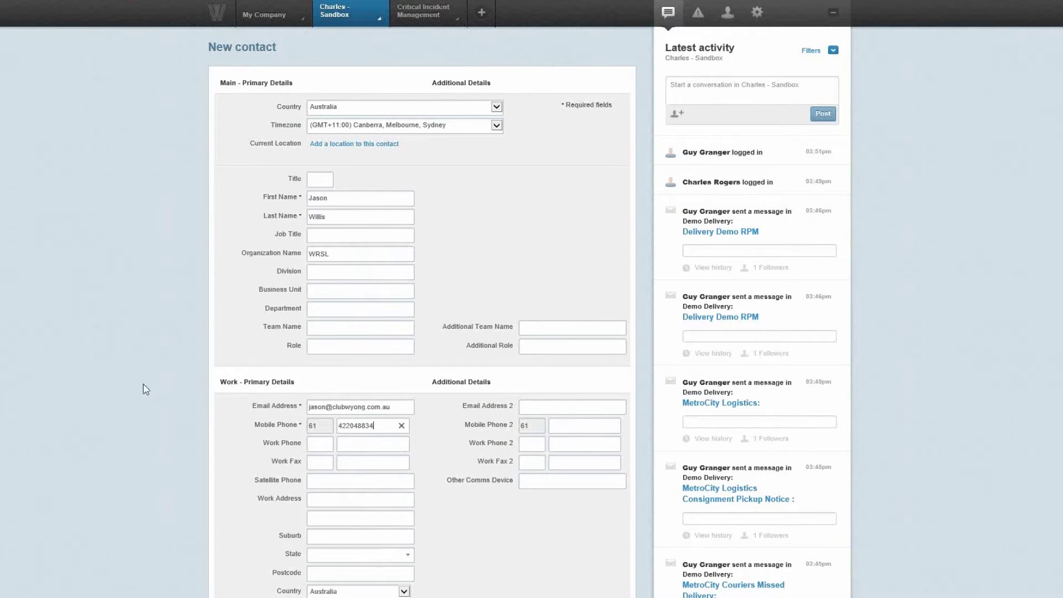
Step: Scroll through the new contact form's detail sections and back to the top
scroll(198, 386, down, 5)
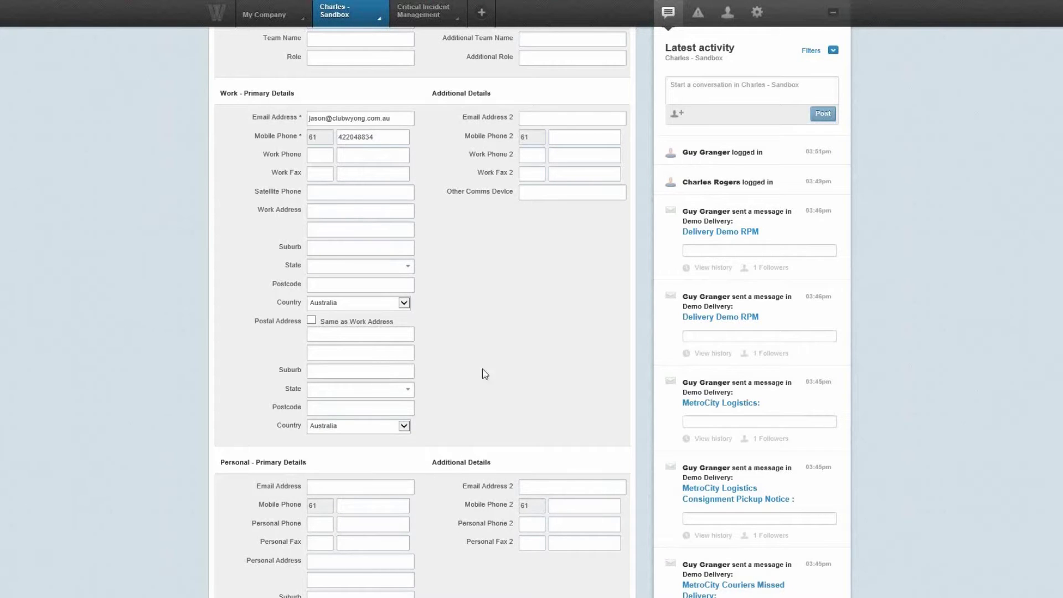
scroll(505, 384, down, 7)
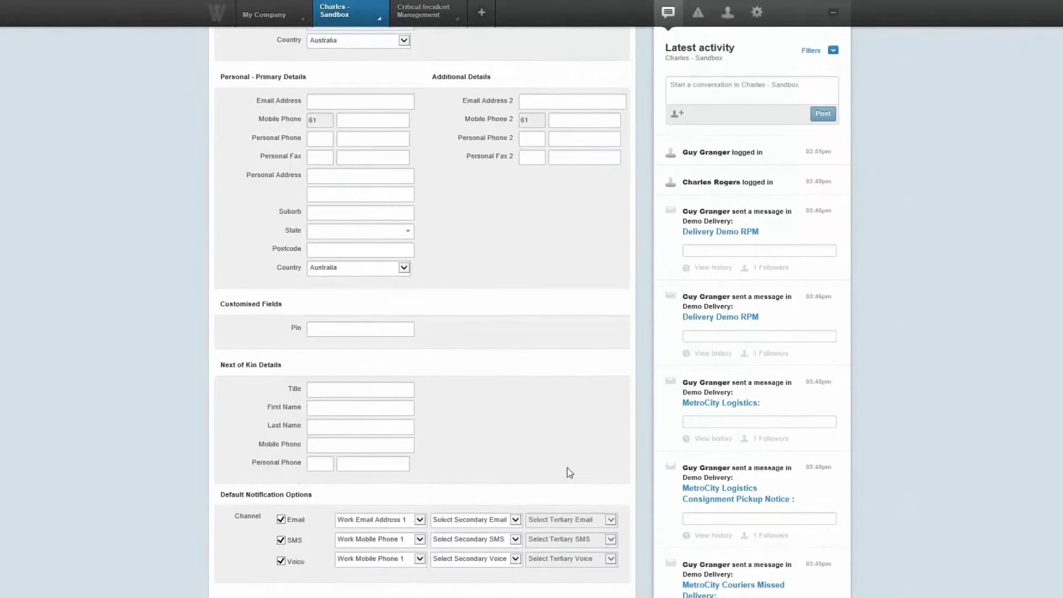
scroll(420, 399, up, 3)
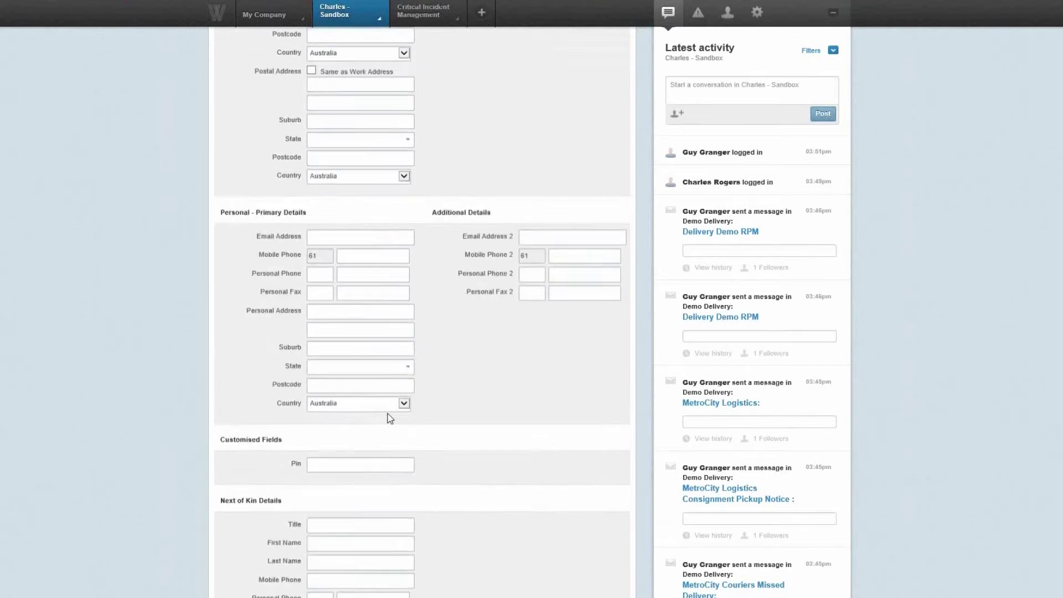
scroll(438, 391, up, 5)
scroll(456, 382, up, 3)
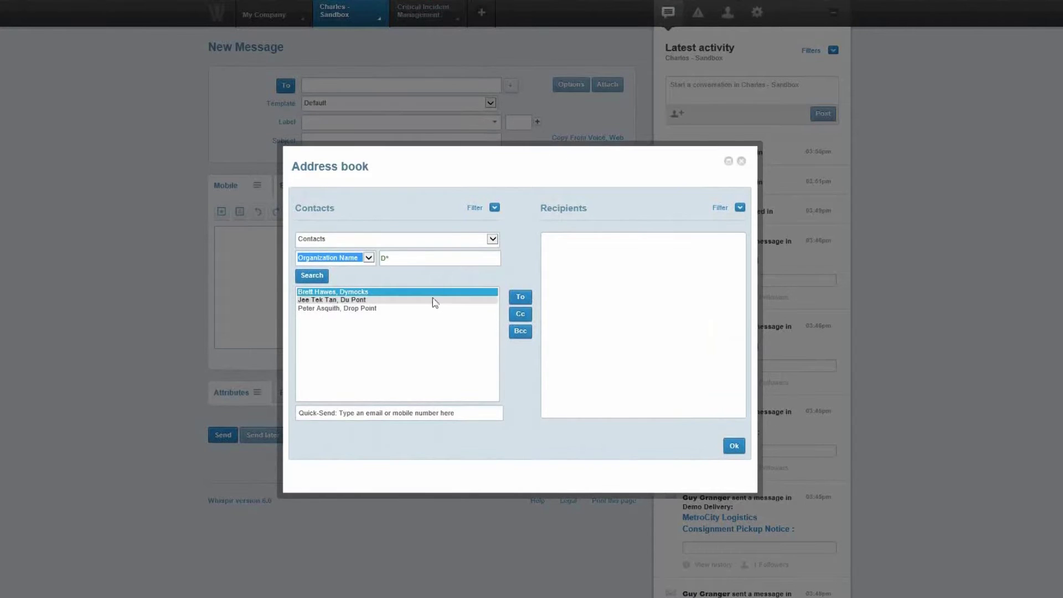
Step: Add the Incolink Presentation List minus one member as recipients, then revert to Contacts
click(379, 239)
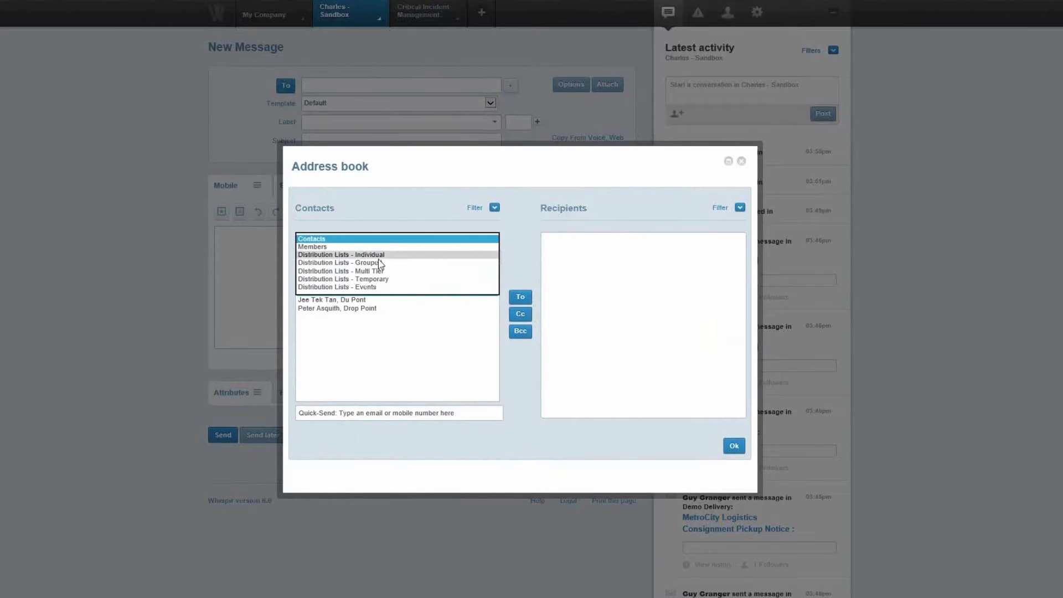
click(379, 256)
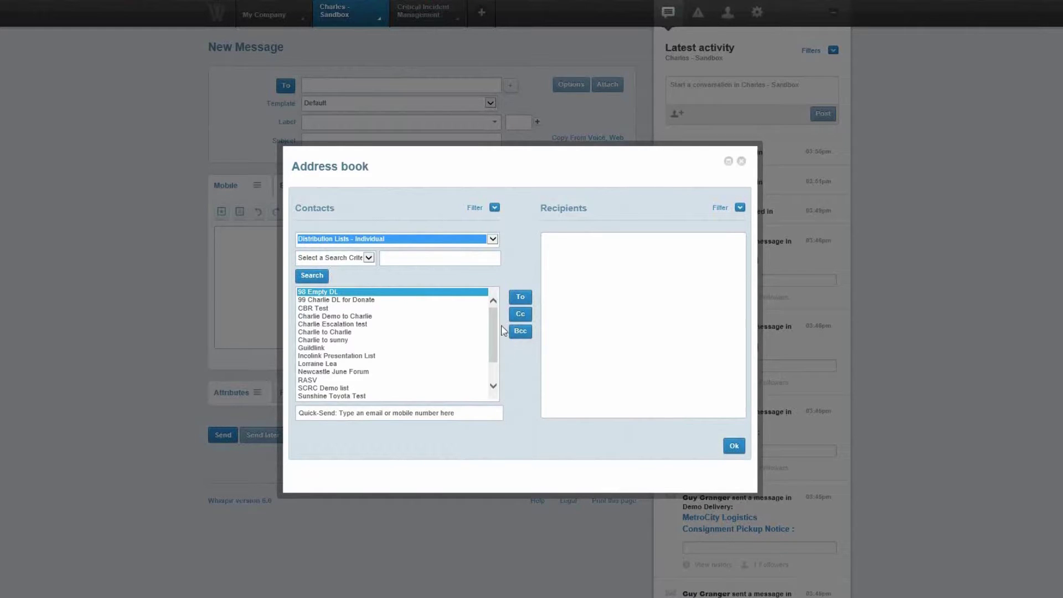
double_click(378, 355)
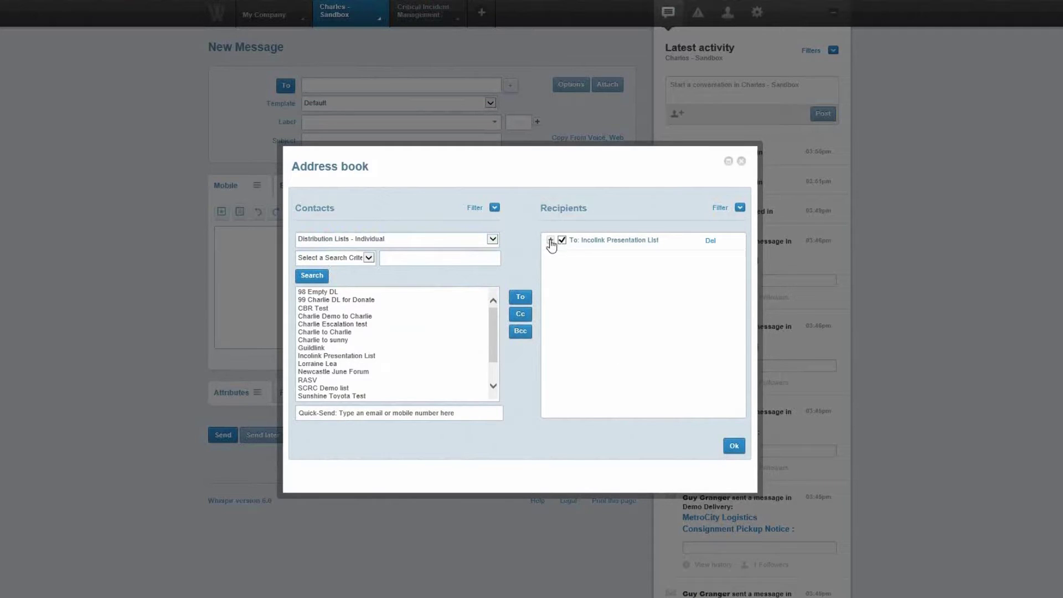
click(550, 240)
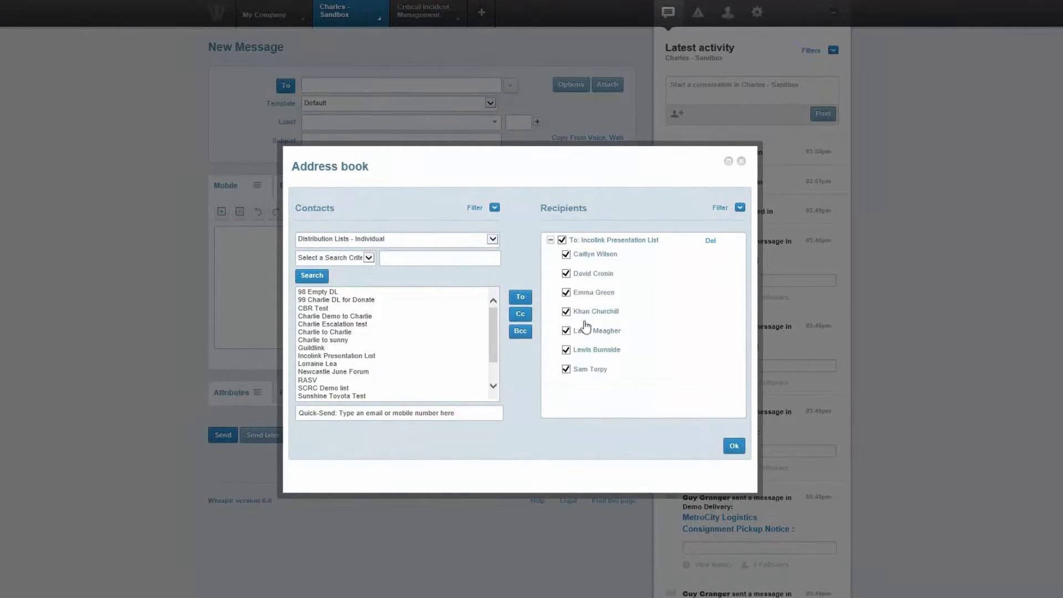
click(566, 368)
click(372, 272)
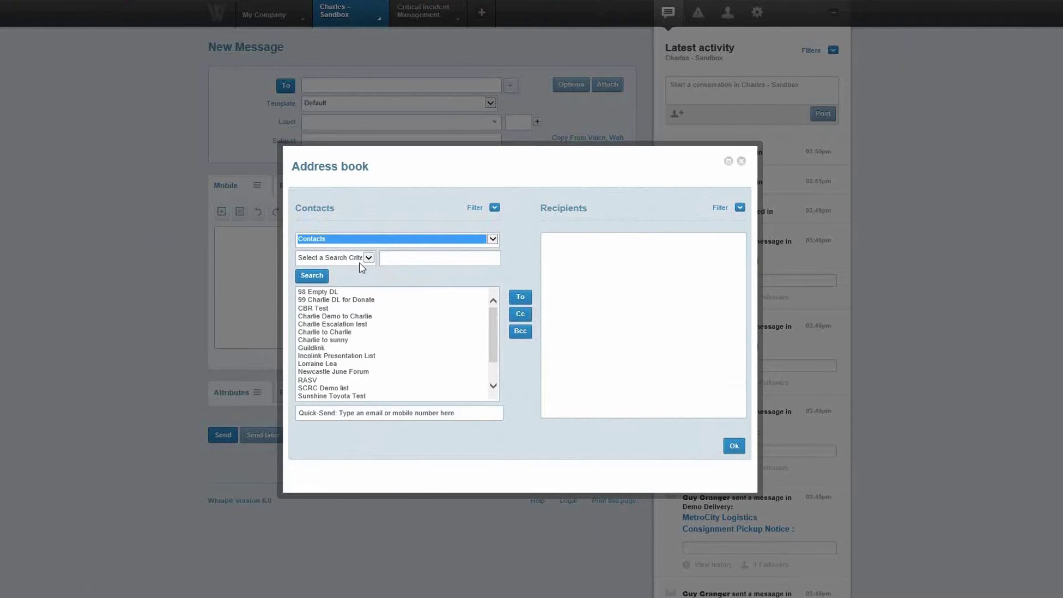
Step: Search contacts by Organization Name W* and First Name J*, then select the WRSL contact
click(361, 259)
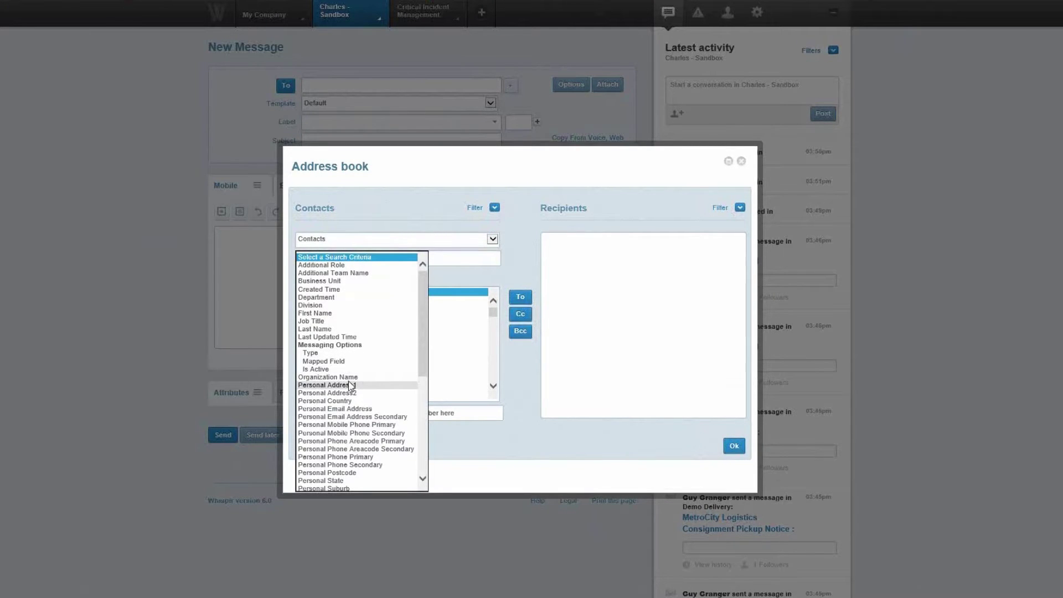
click(328, 377)
click(445, 258)
text(W*)
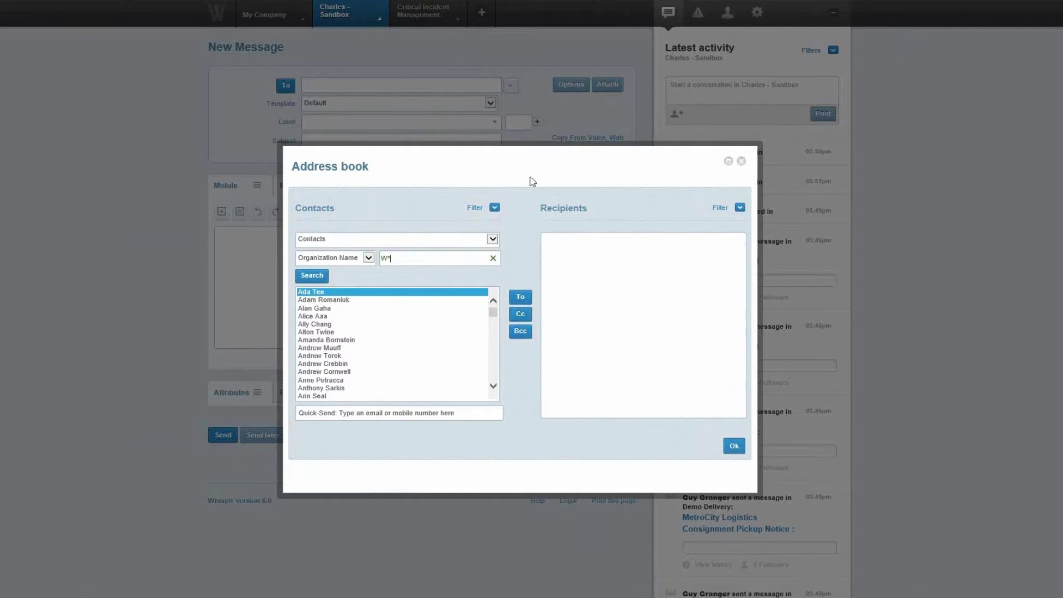
click(493, 210)
click(369, 276)
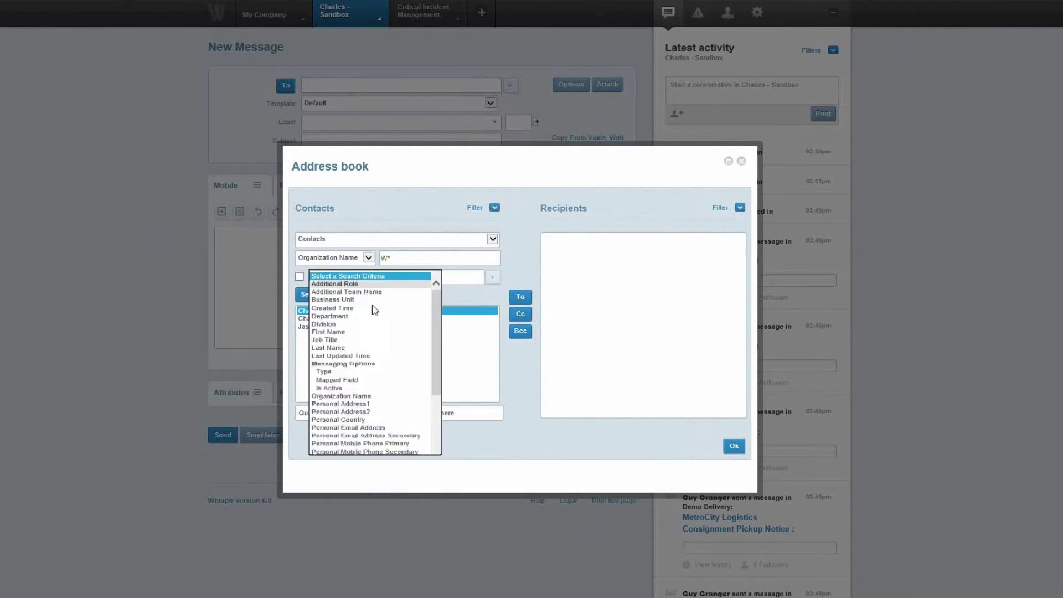
click(376, 333)
click(435, 277)
text(J*)
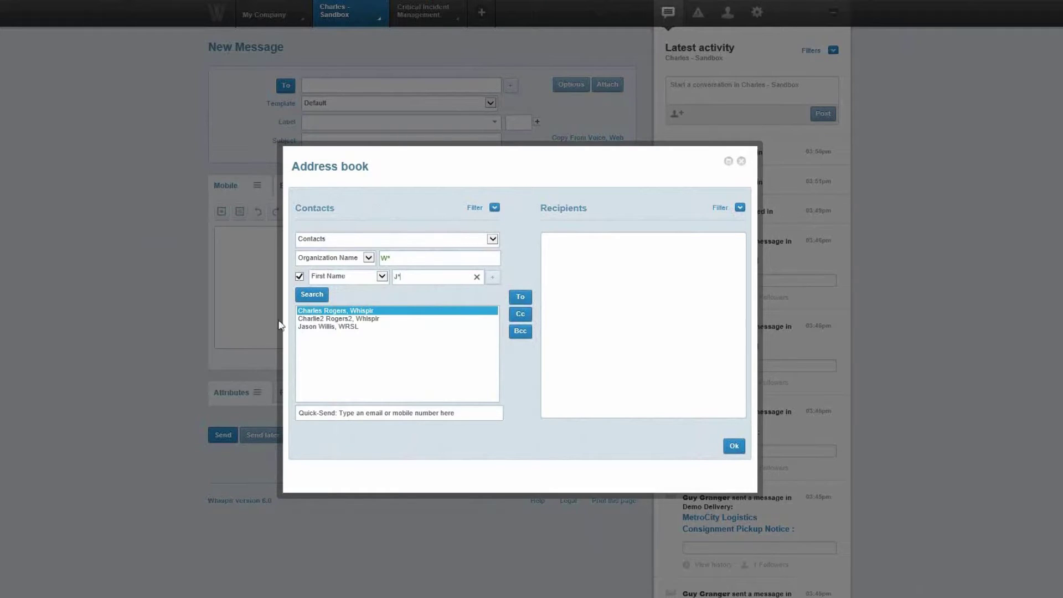
click(316, 294)
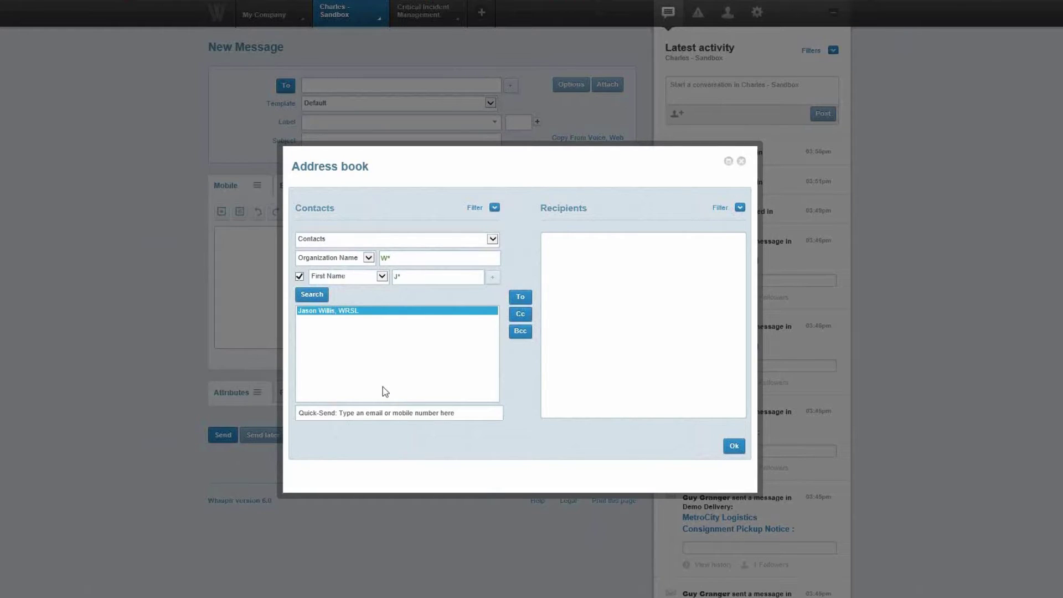
click(336, 317)
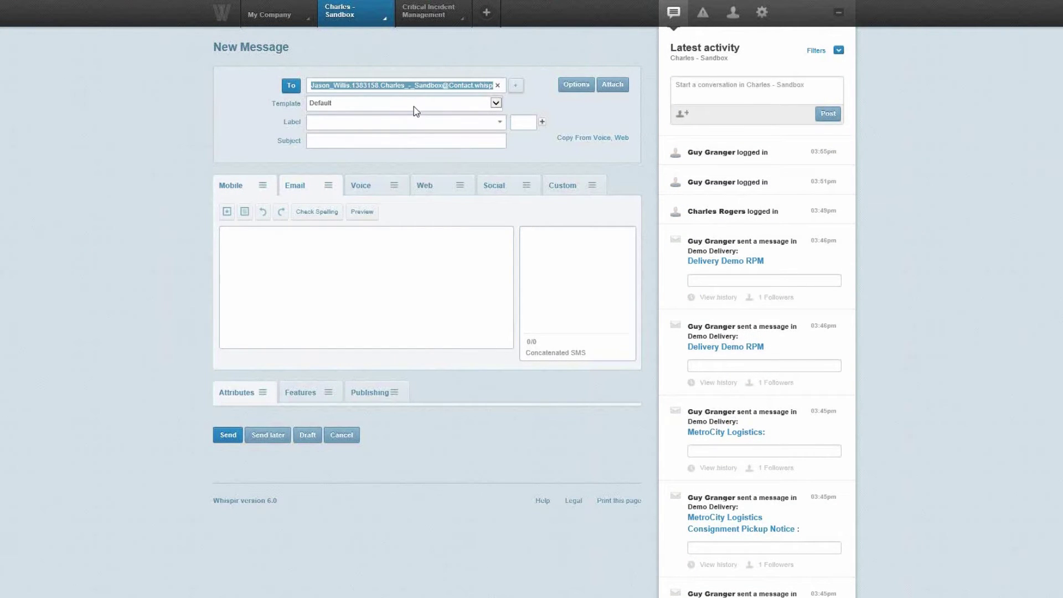
Step: Apply the 03 Severe Weather Warning Multichannel template and view its email version
click(403, 103)
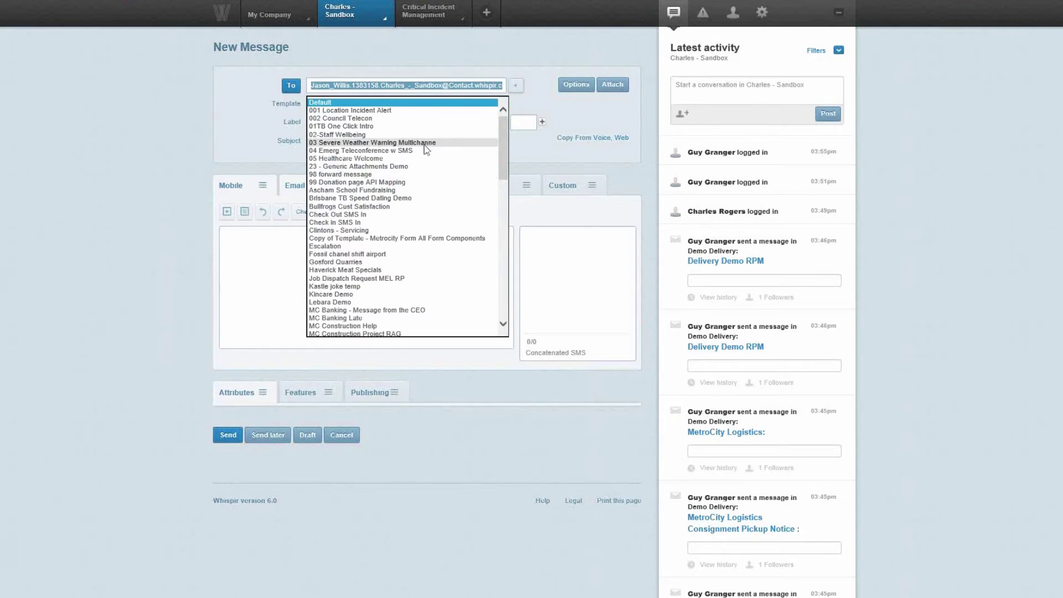
click(443, 142)
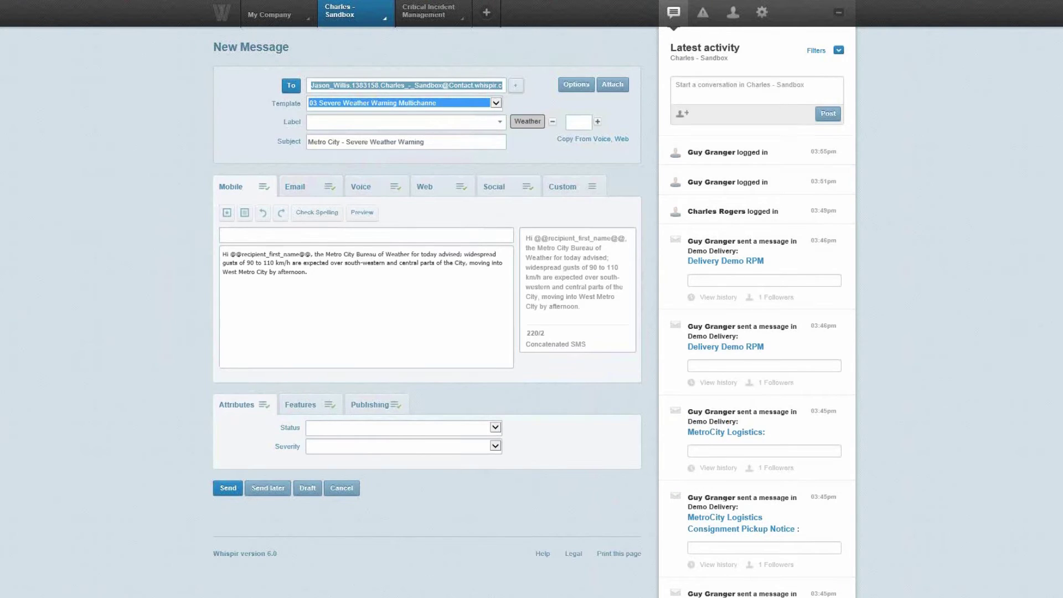
click(312, 187)
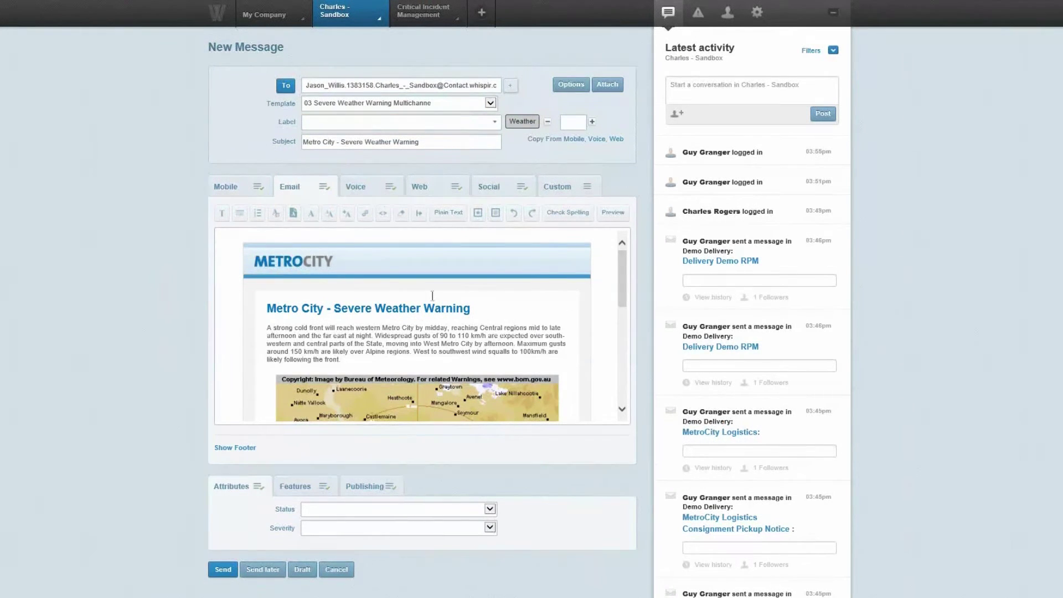
Step: Scroll through the warning's email content, then view its voice version
scroll(427, 335, down, 2)
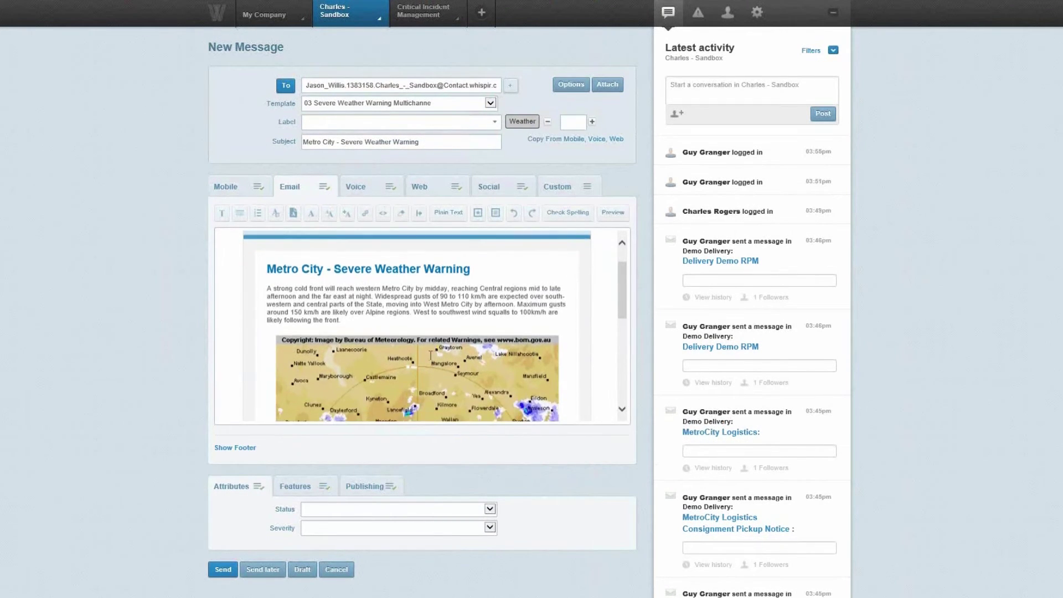
scroll(420, 362, down, 3)
scroll(413, 363, down, 2)
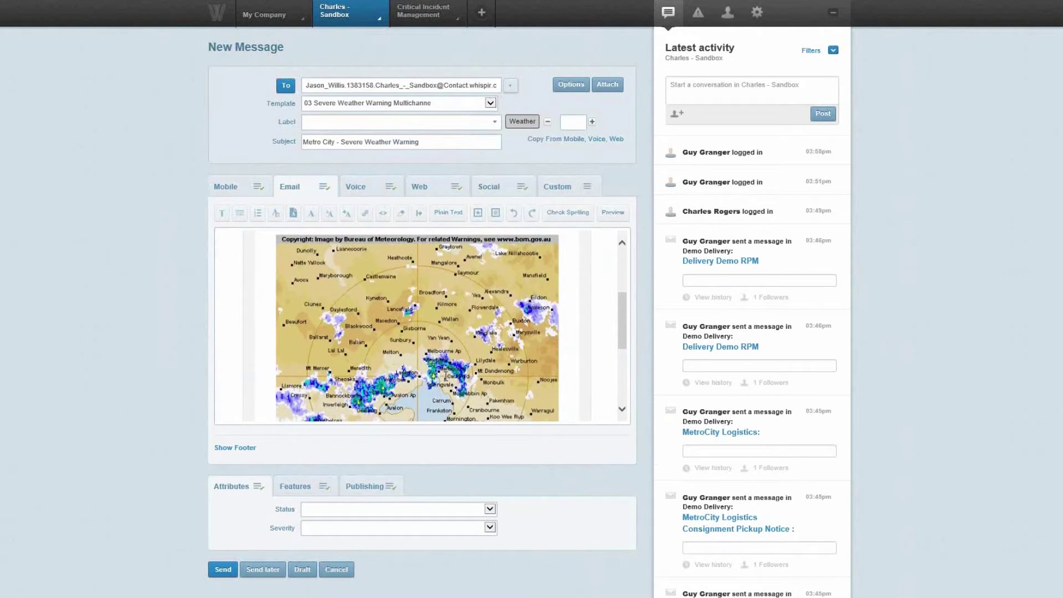
scroll(446, 376, down, 2)
scroll(446, 376, down, 2)
click(356, 187)
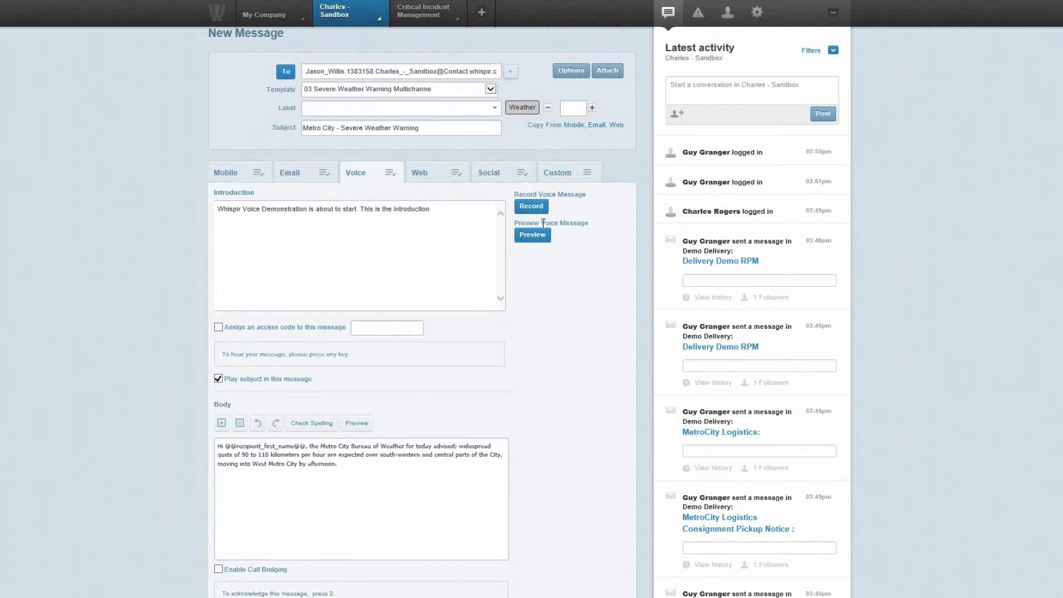
Step: Review the web version, selecting the headline's 'Warning' and the SMS first-name placeholder
click(434, 175)
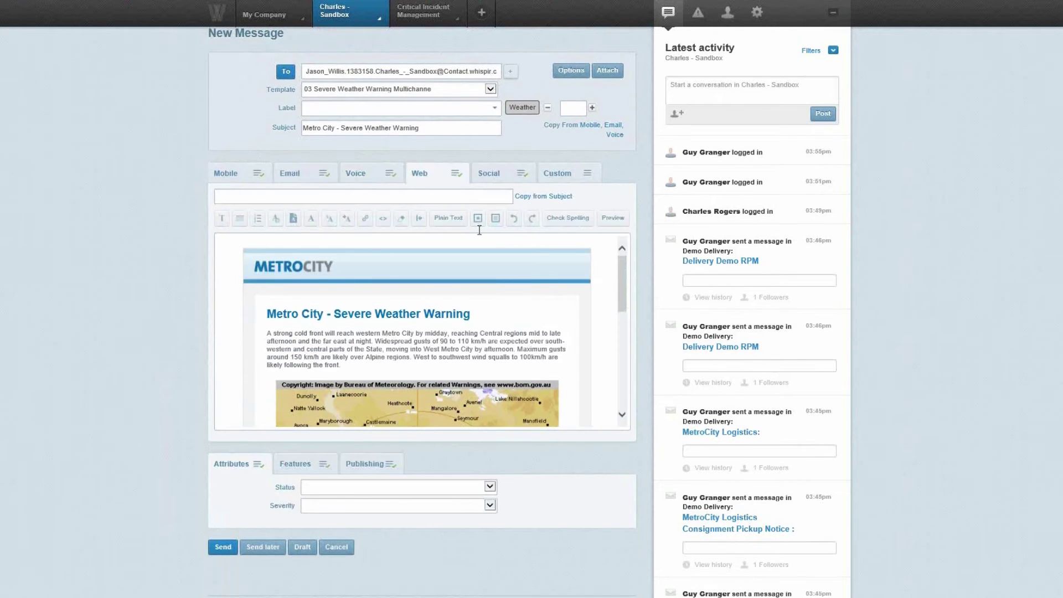
double_click(464, 307)
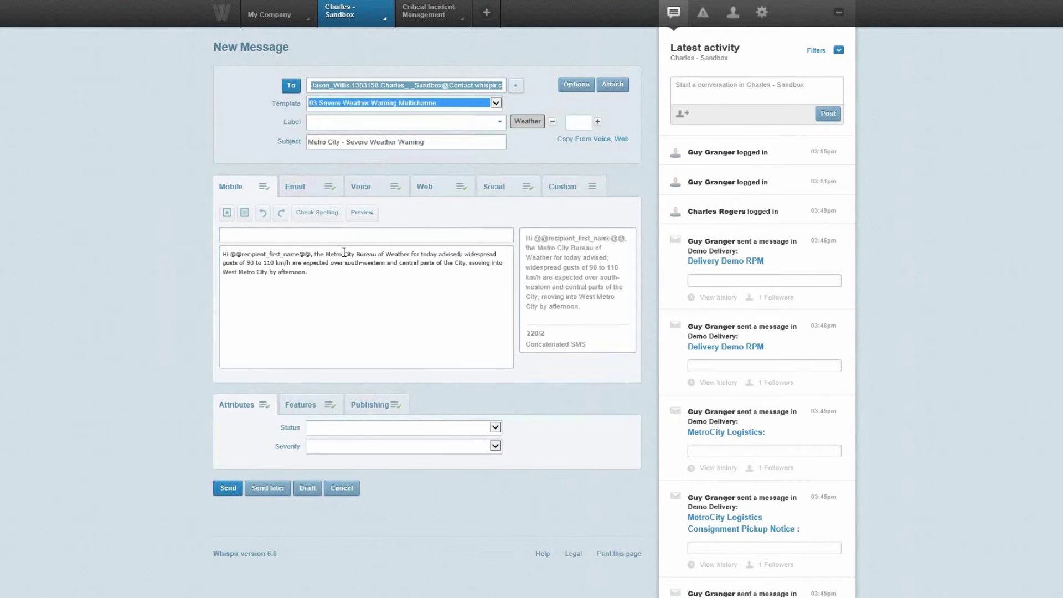
drag(313, 255, 235, 258)
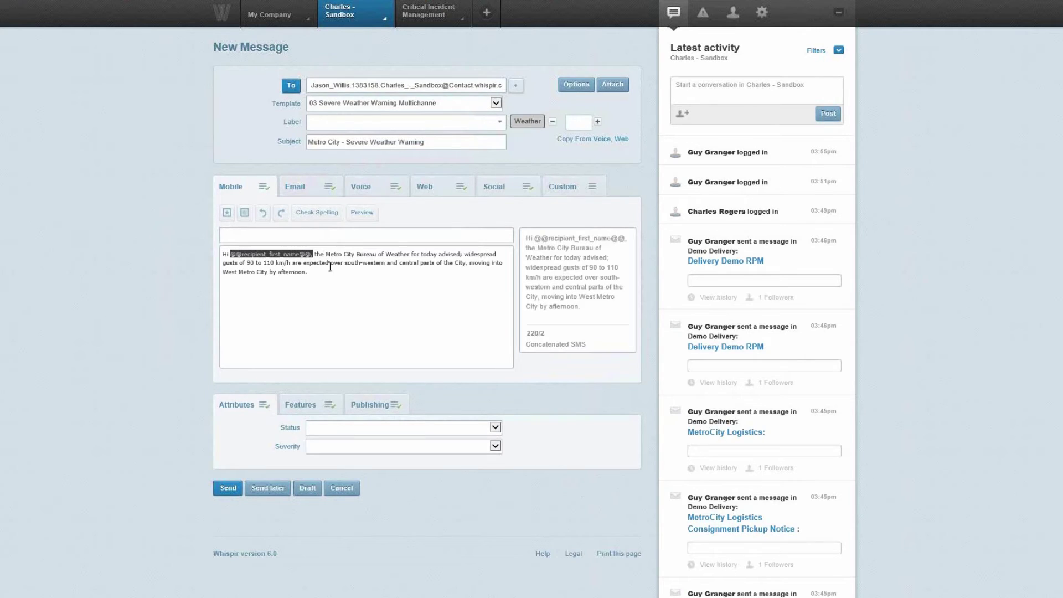
Step: Review the flash message alert settings under Features and highlight the alert text
click(325, 310)
click(300, 405)
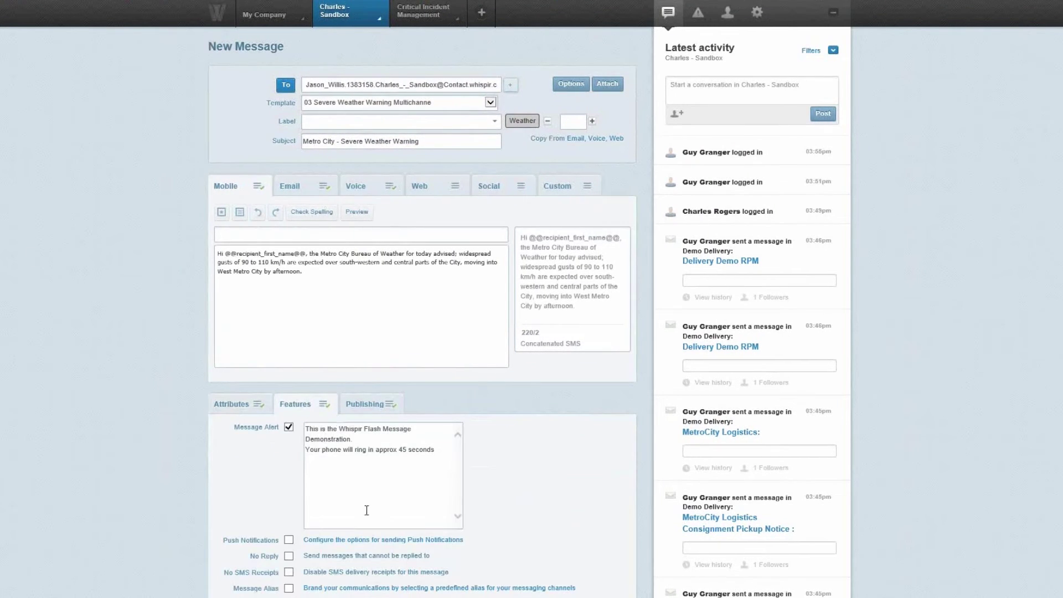
drag(444, 462, 305, 429)
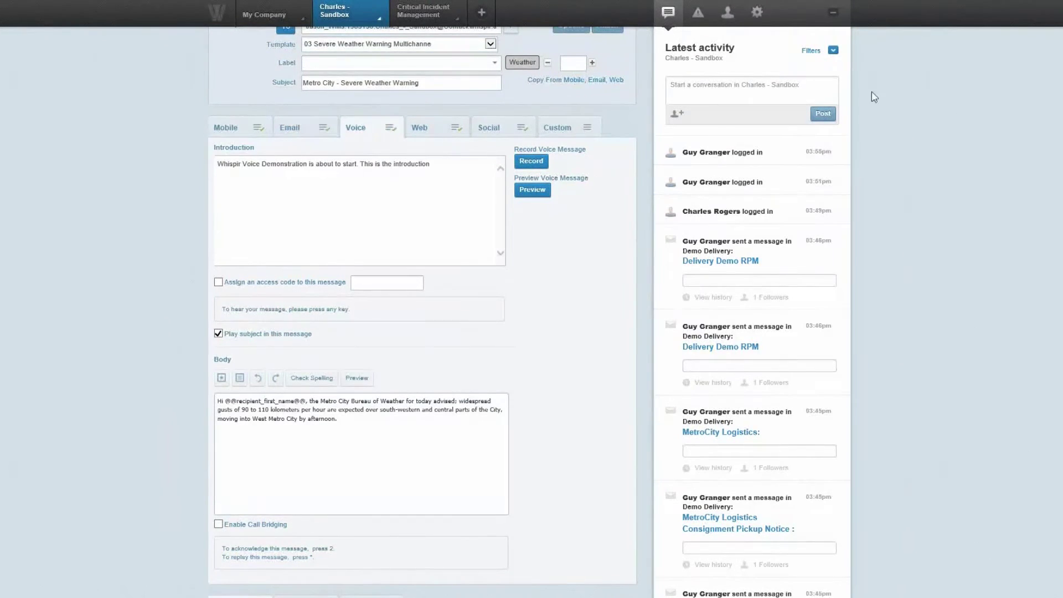
scroll(106, 354, up, 1)
scroll(17, 265, up, 1)
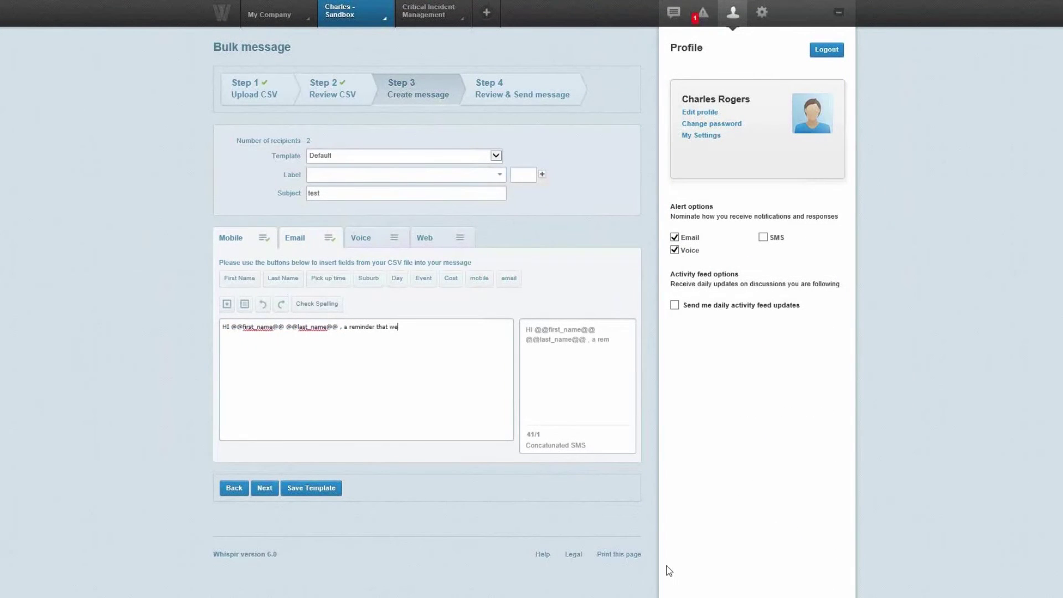
Step: Write the reminder 'l be picking you up at [Pick up time] on [Day] from [Suburb]', fixing a typo
text(l be picking you)
text( up at)
click(324, 280)
text(on)
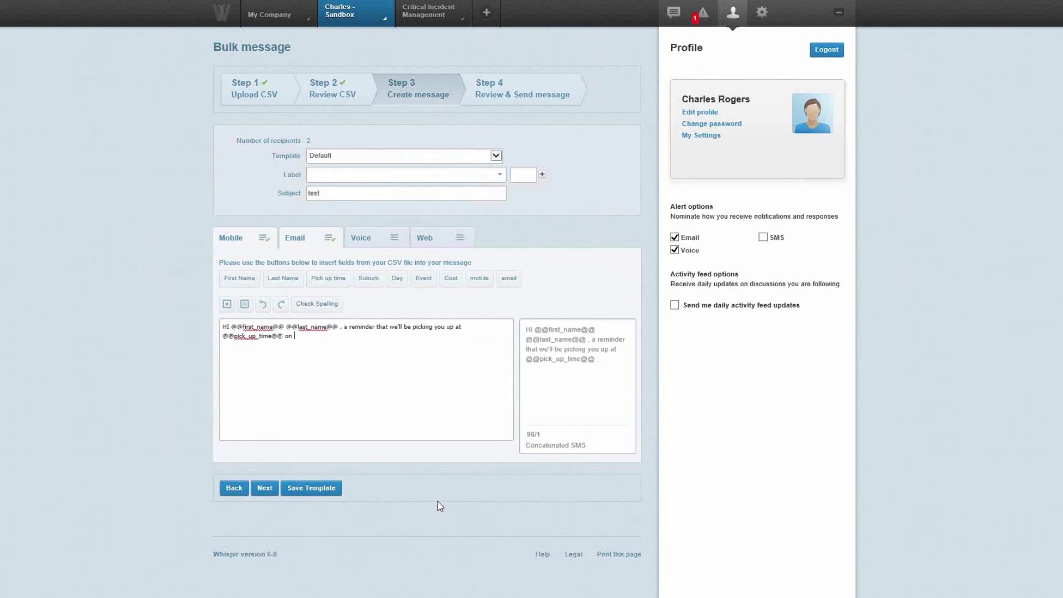
click(397, 280)
text(from)
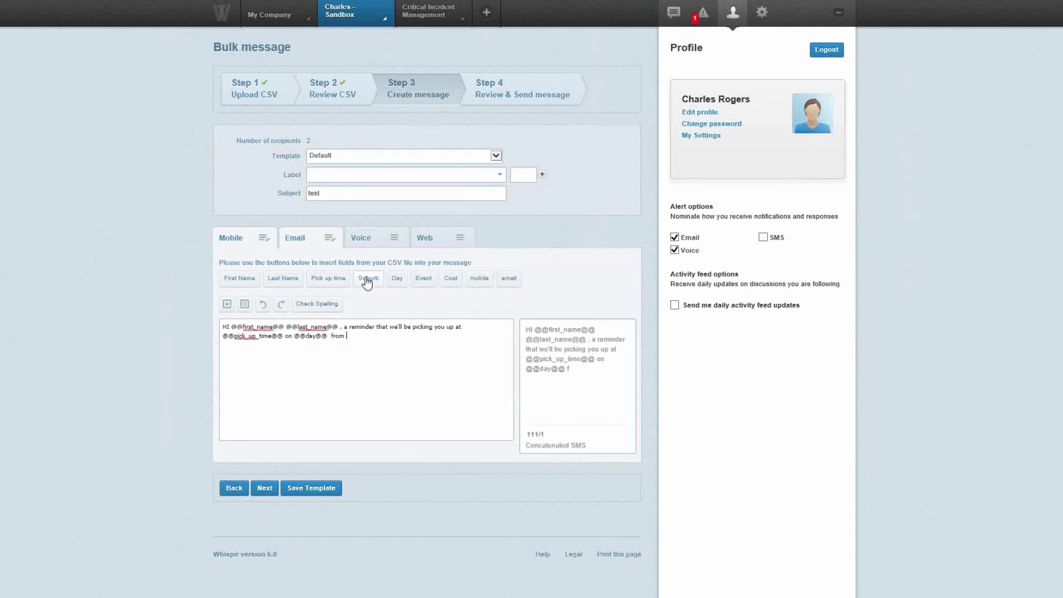
click(368, 279)
key(BackSpace)
key(BackSpace)
text(he)
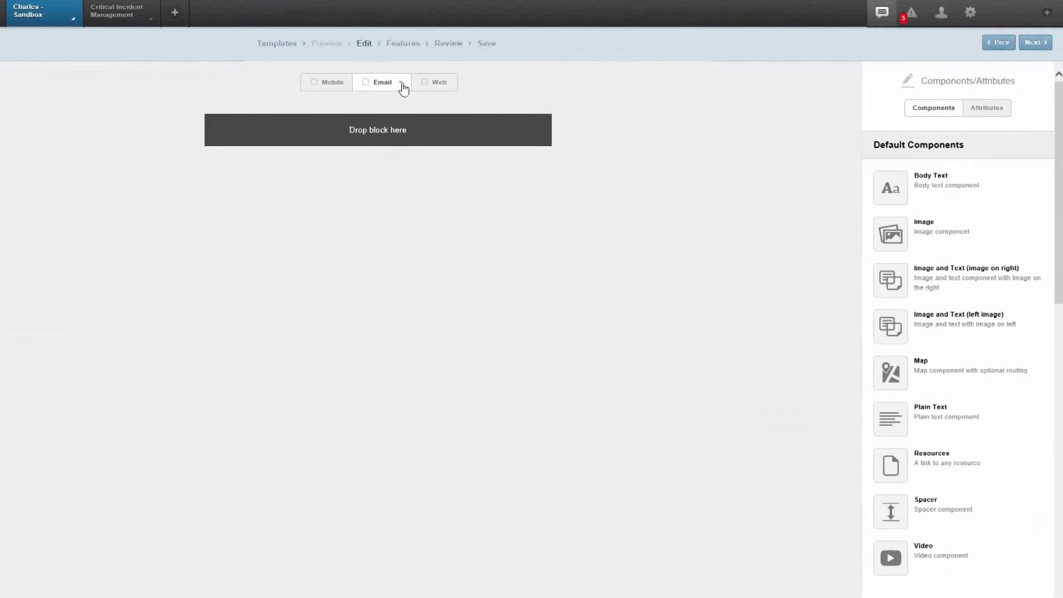
Step: Switch the template to web layout and place the Perth Glory Header at the top
click(435, 83)
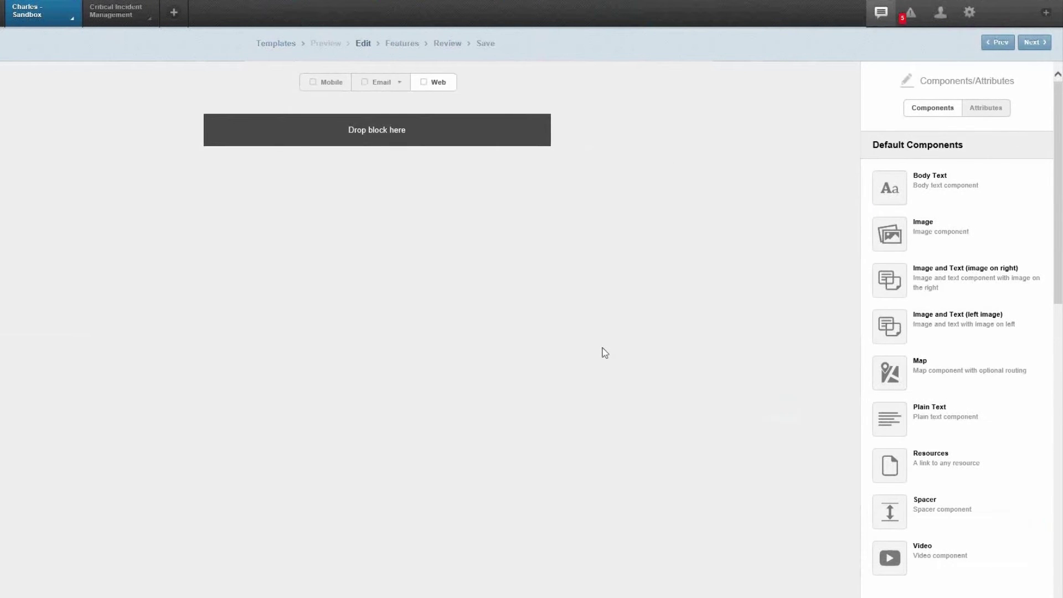
scroll(1032, 247, down, 3)
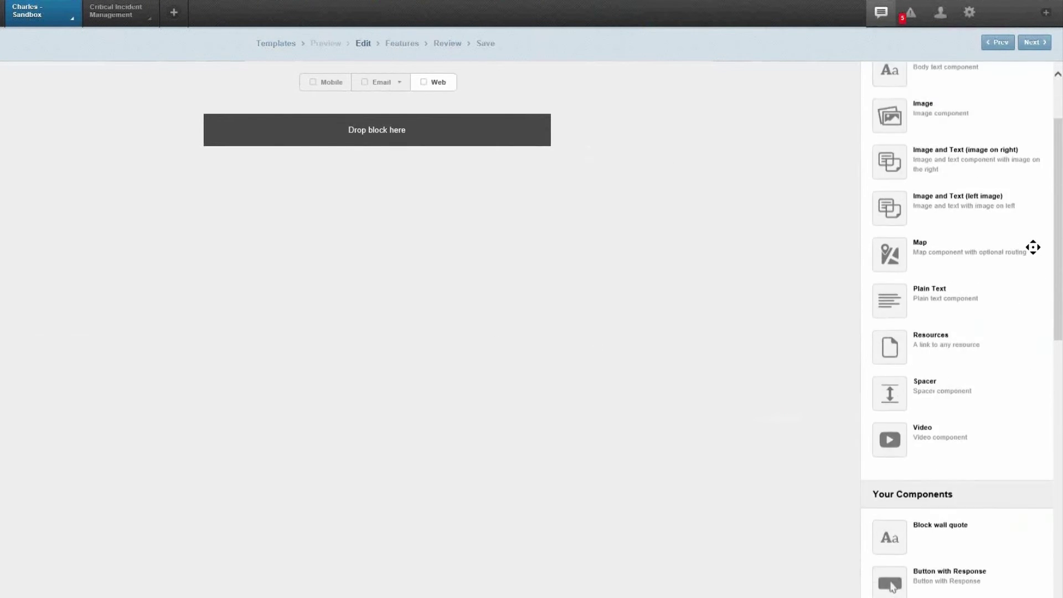
scroll(1025, 244, down, 5)
scroll(1024, 247, up, 10)
scroll(1025, 248, down, 5)
scroll(1025, 250, down, 10)
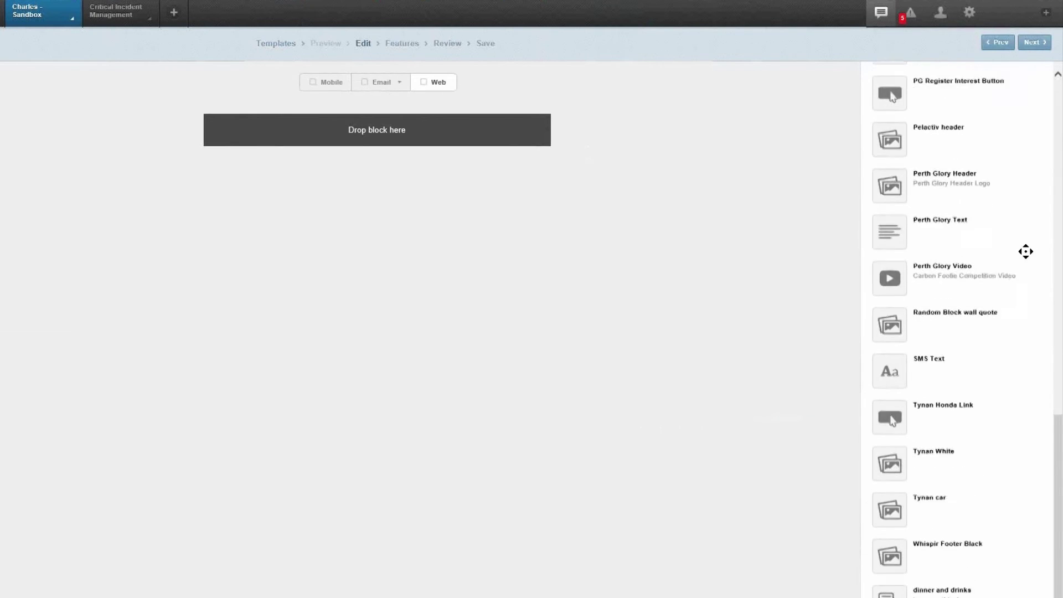
scroll(1026, 250, up, 3)
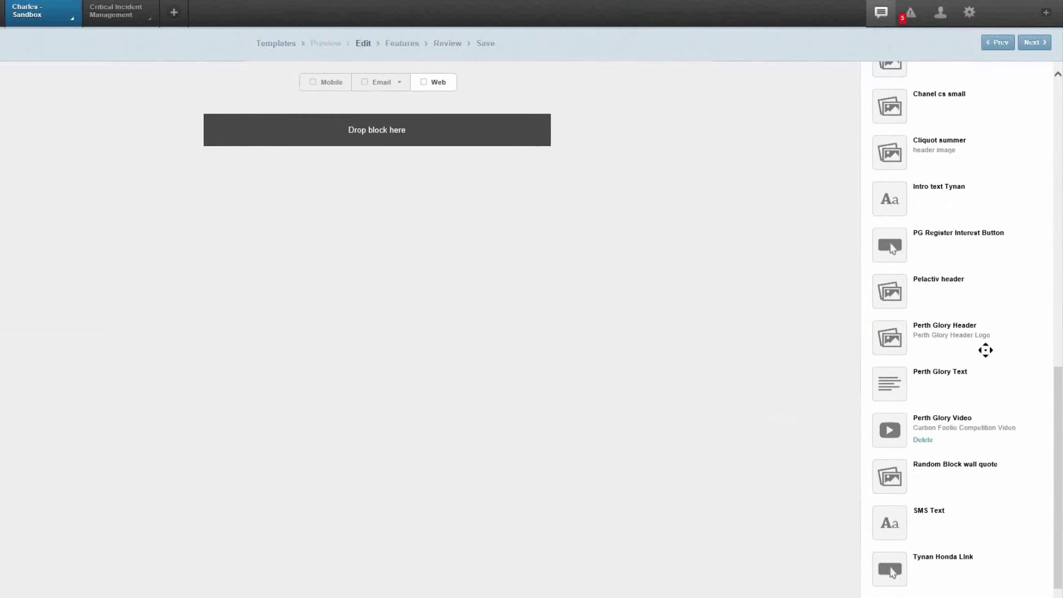
drag(977, 335, 447, 128)
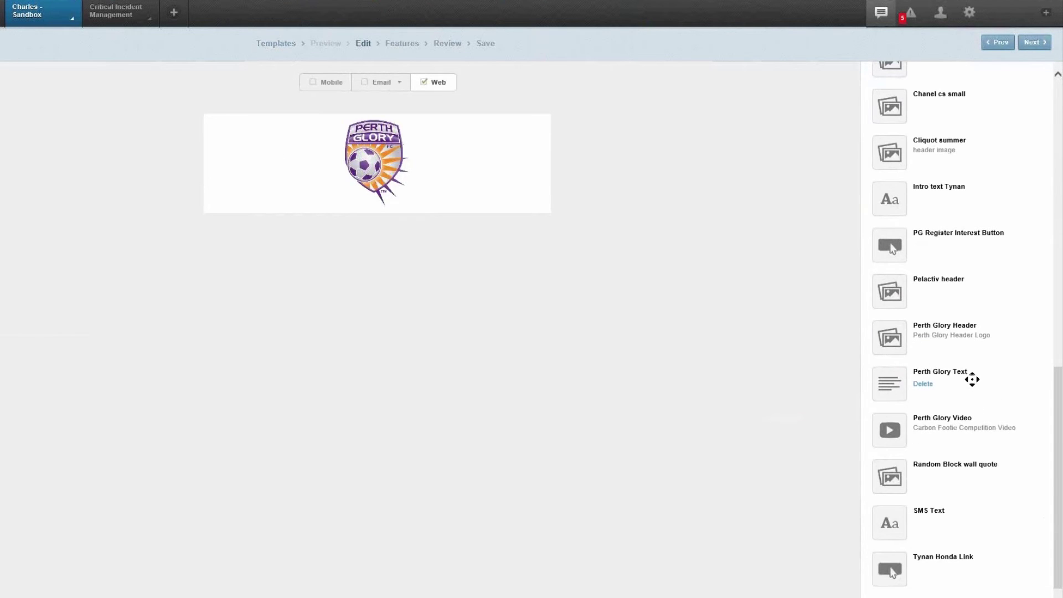
Step: Add the Perth Glory Text, Perth Glory Video and a map block below the header
mouse_move(890, 382)
mouse_down()
mouse_move(475, 271)
mouse_move(404, 232)
mouse_up()
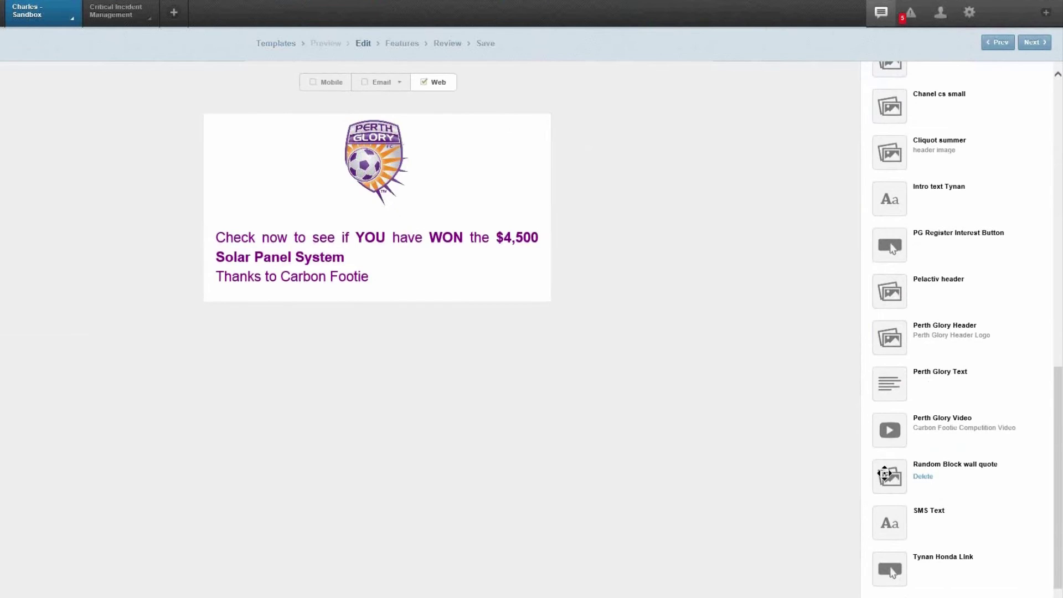
drag(890, 430, 867, 441)
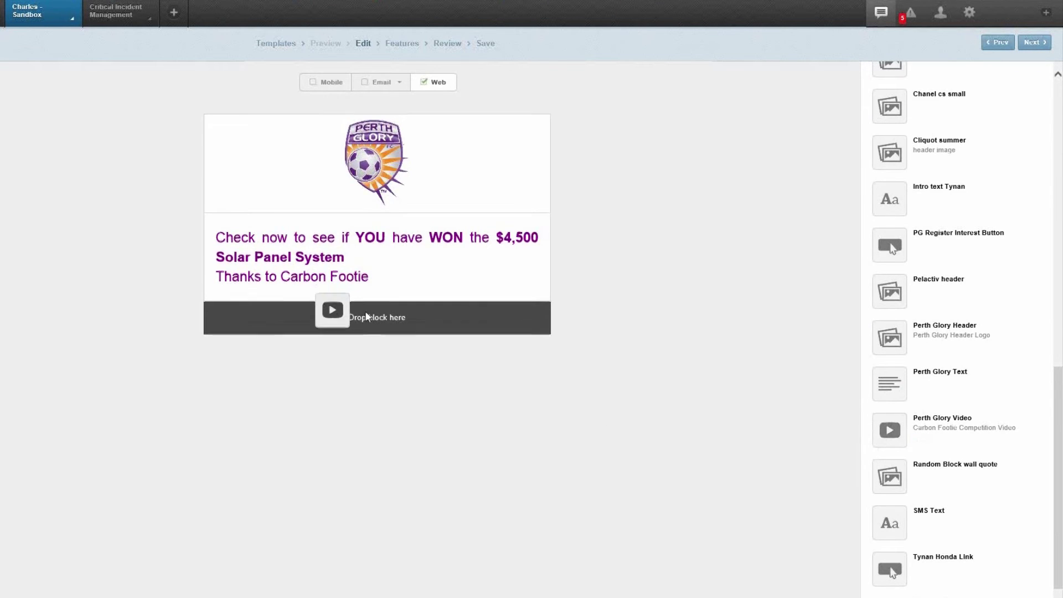
drag(488, 349, 365, 311)
scroll(1024, 407, down, 3)
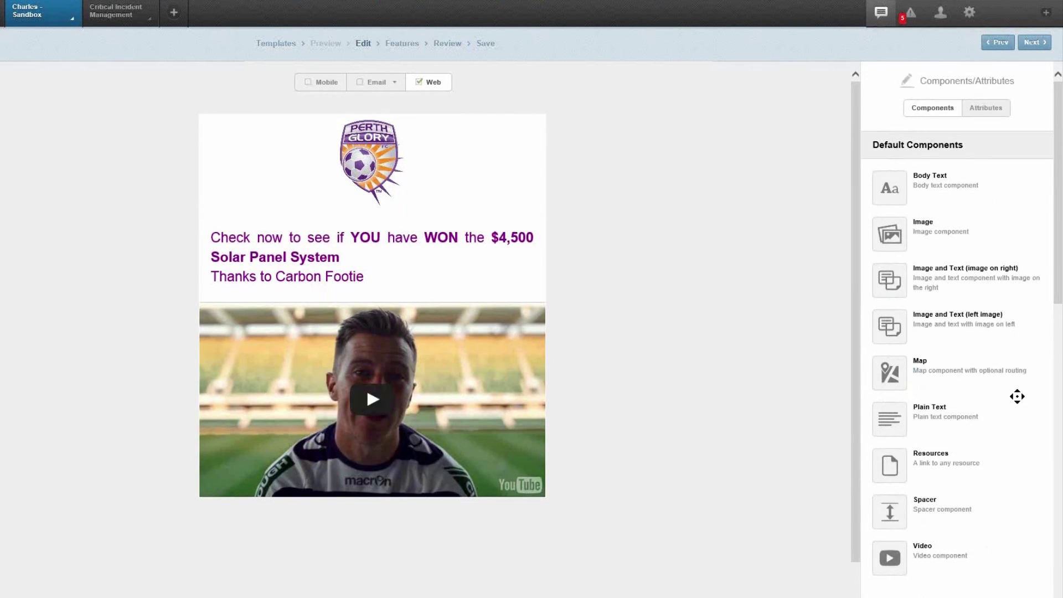
drag(898, 404, 335, 527)
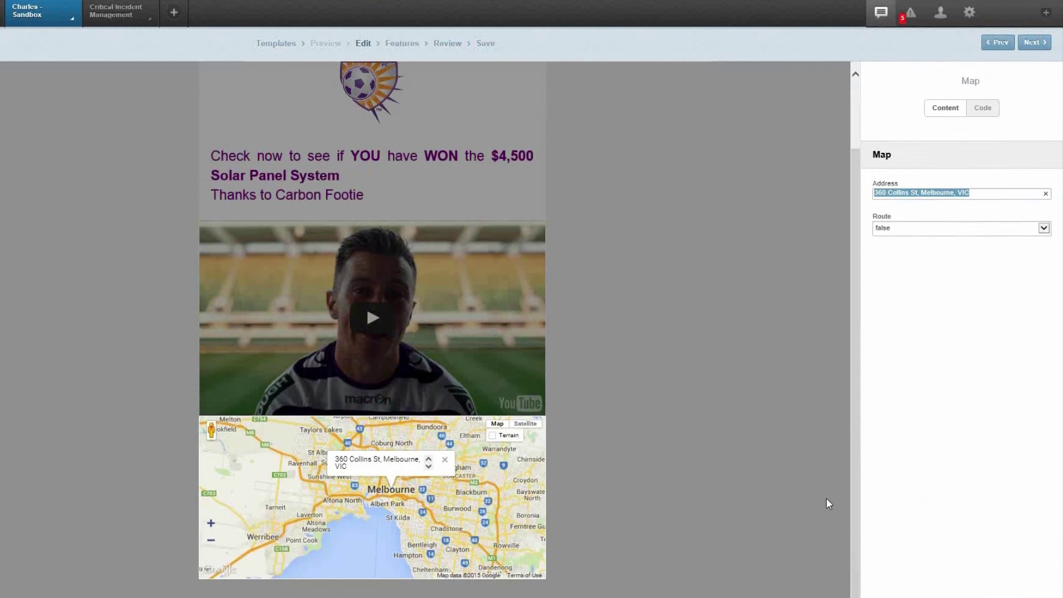
Step: Set the map address to 'wyong nsw' with Route set to true, then close the editor
text(wyong)
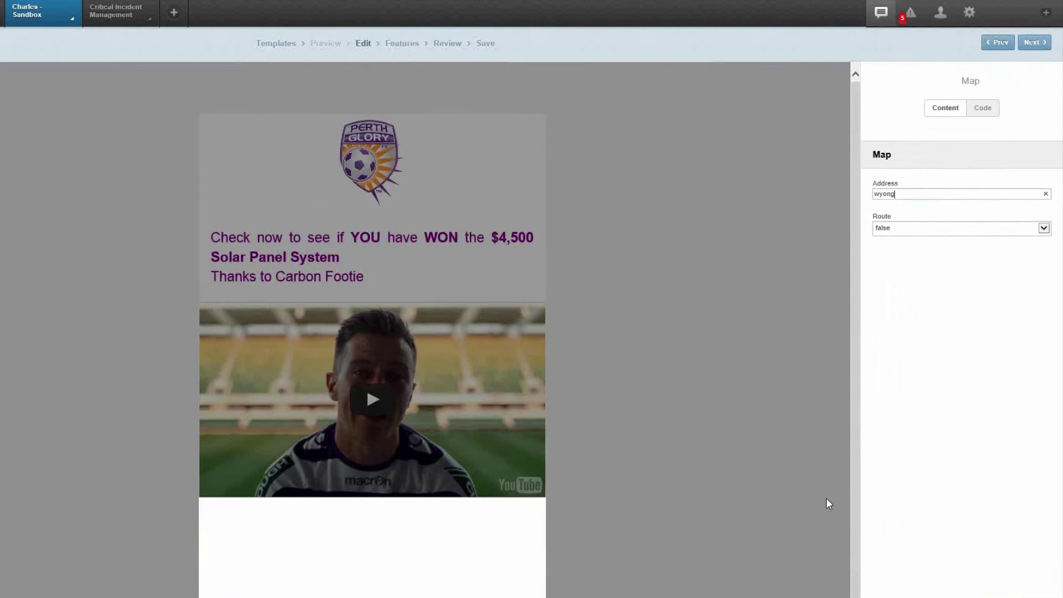
text( nsw)
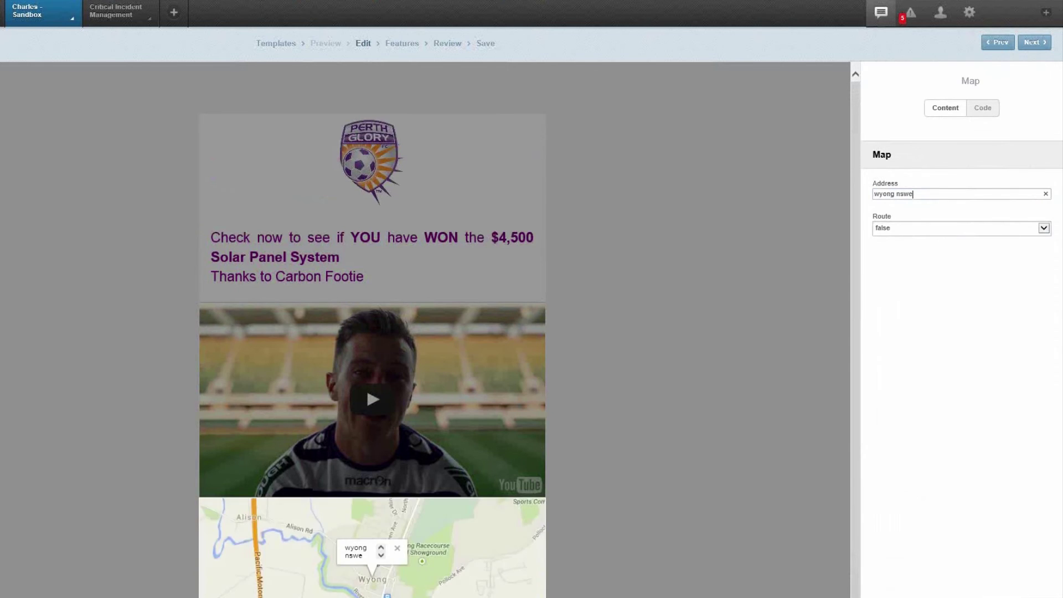
key(Tab)
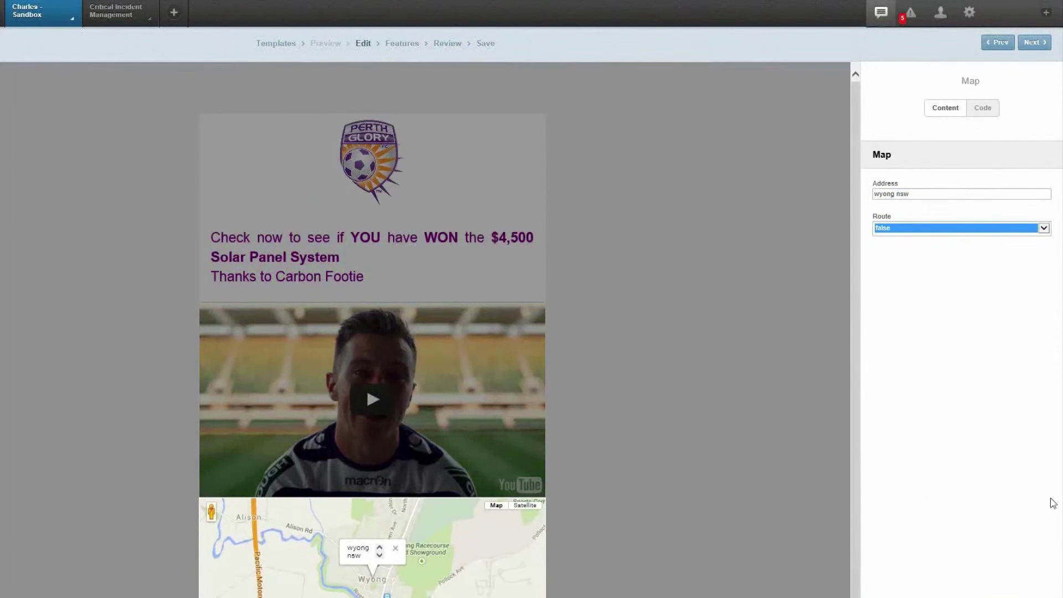
click(890, 225)
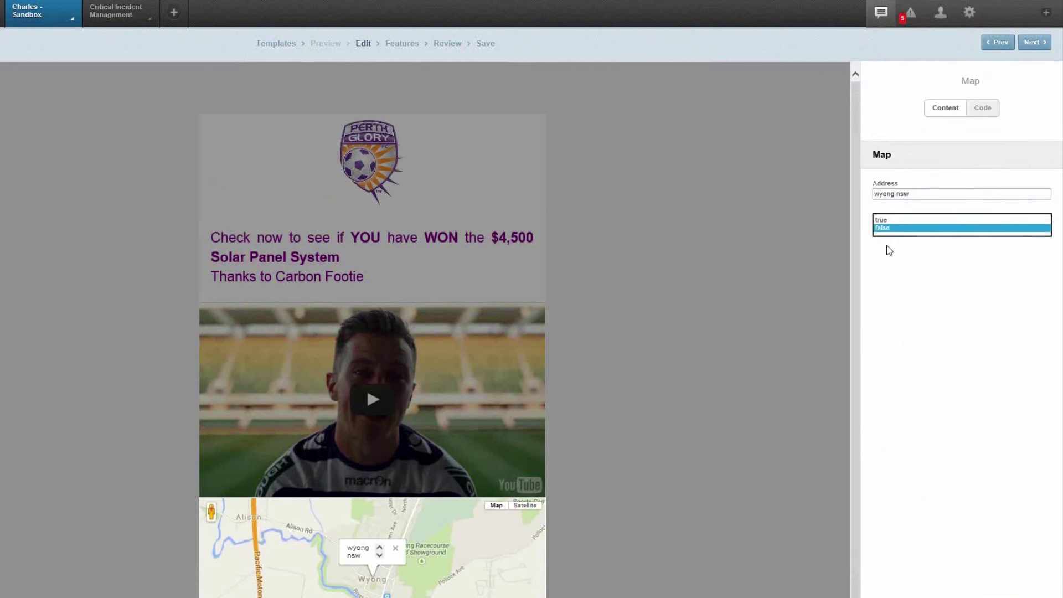
click(886, 241)
click(635, 331)
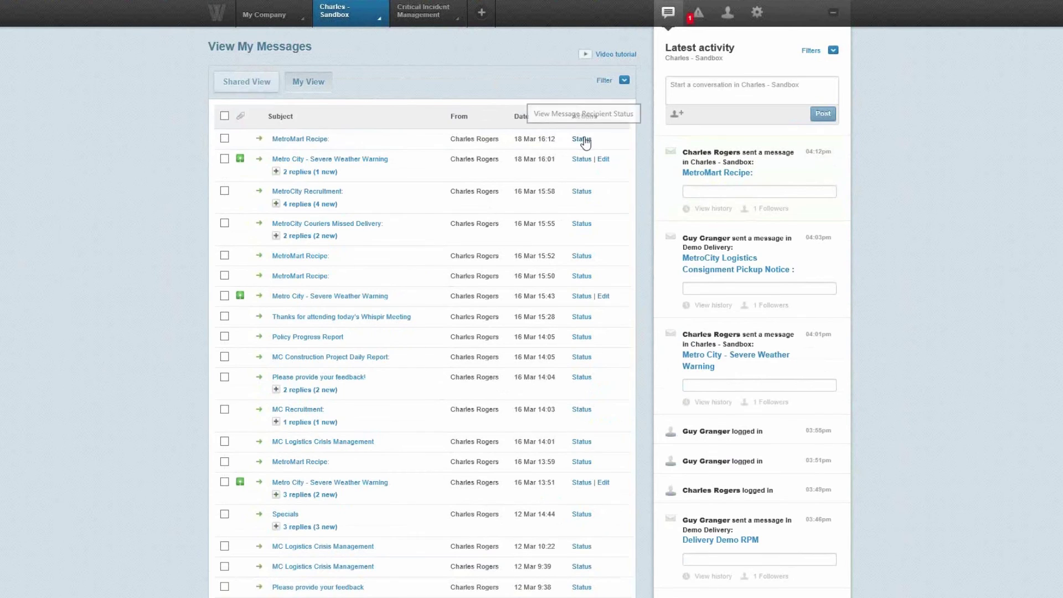
Step: Show the Metro City Severe Weather Warning's '2 replies (1 new)' thread, revealing the 'Hi' and 'Cheers!' replies
click(586, 143)
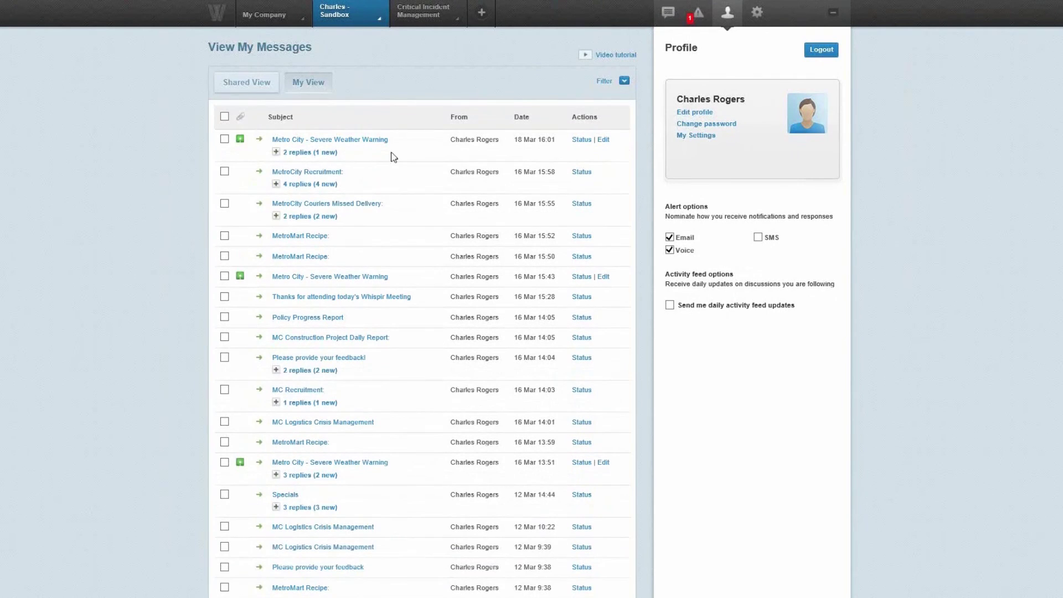
click(281, 155)
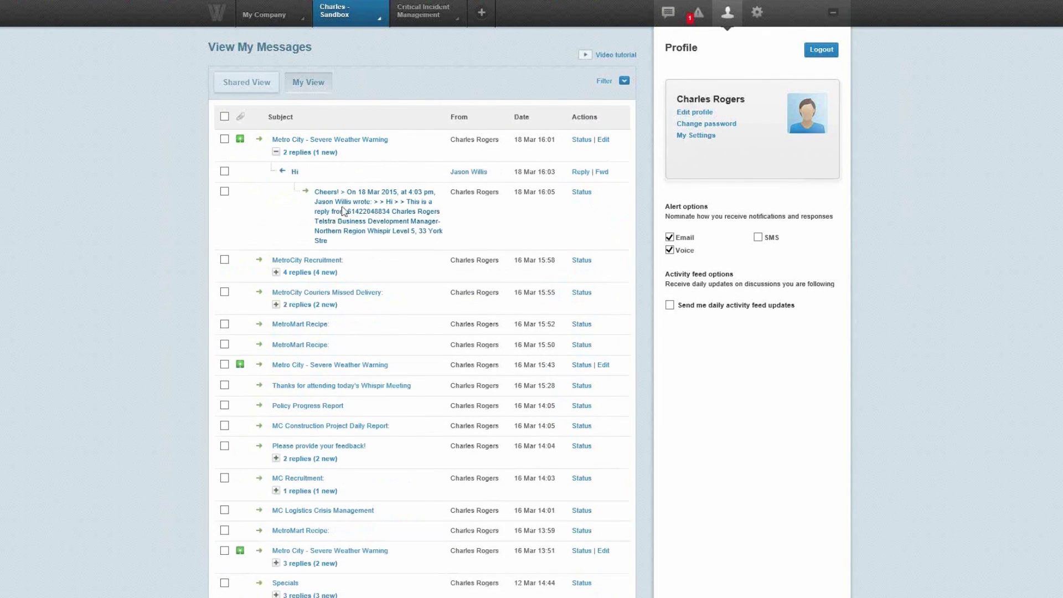